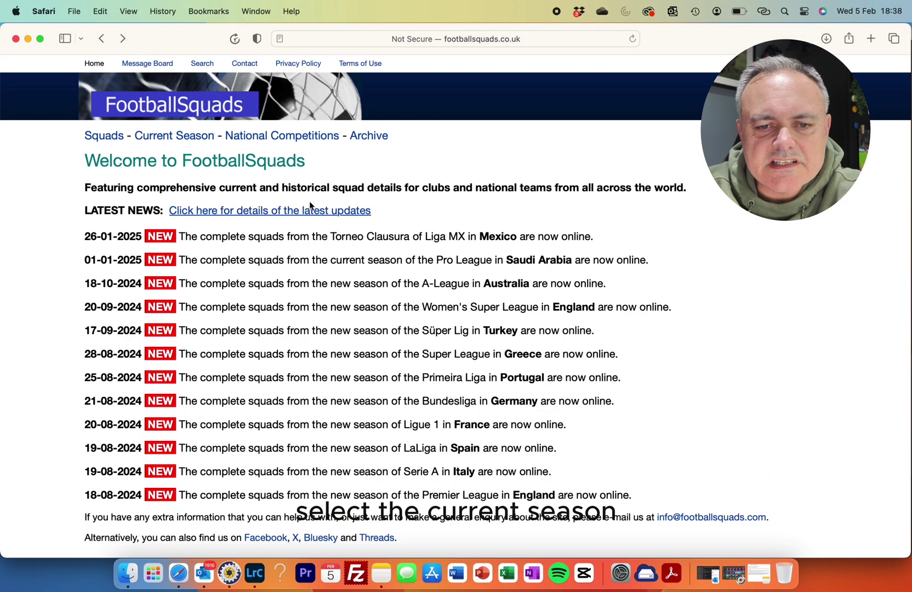
- Go from Current Season to Football League Championship to Sunderland's 2024/2025 squad table
click(192, 141)
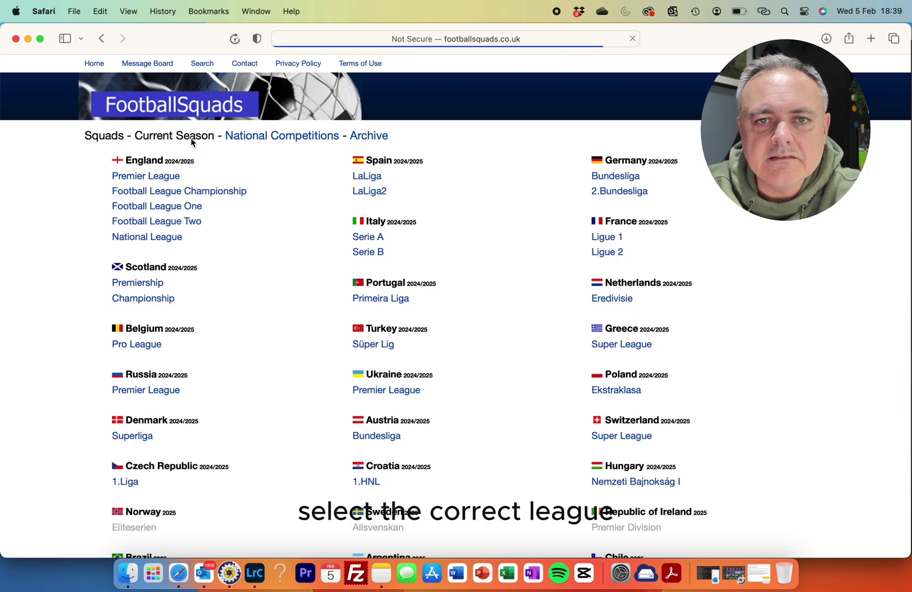
click(171, 193)
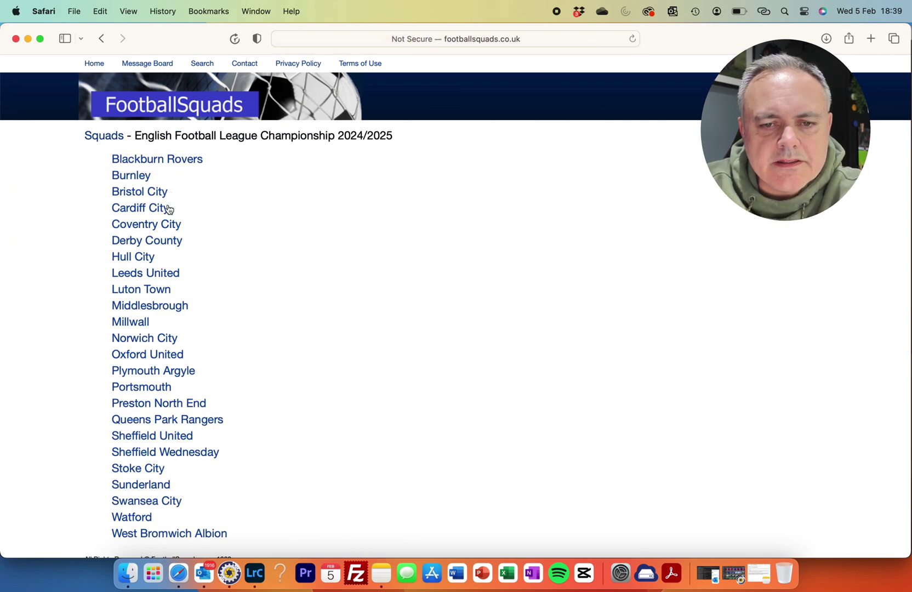
click(144, 485)
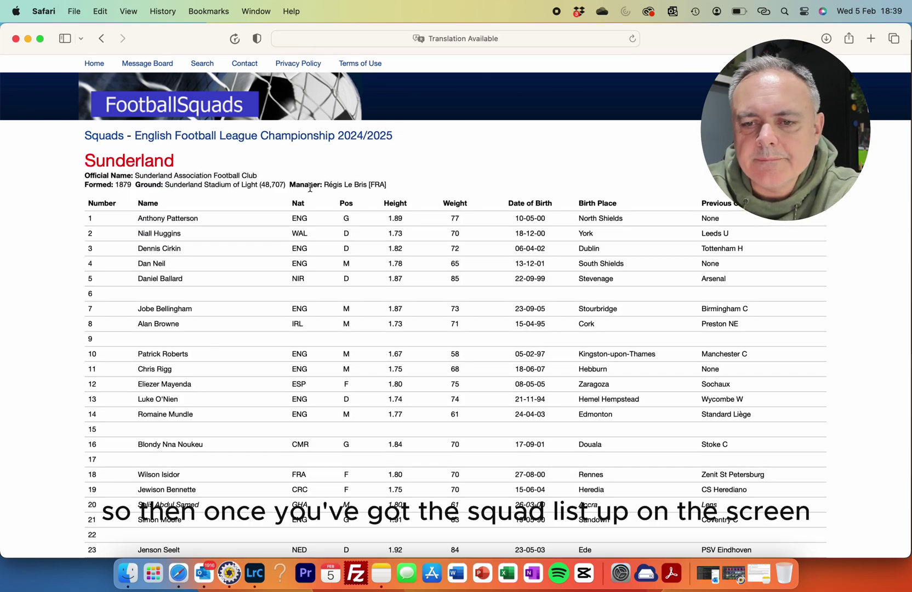
- Copy the Sunderland squad page's web address from the address bar
click(376, 38)
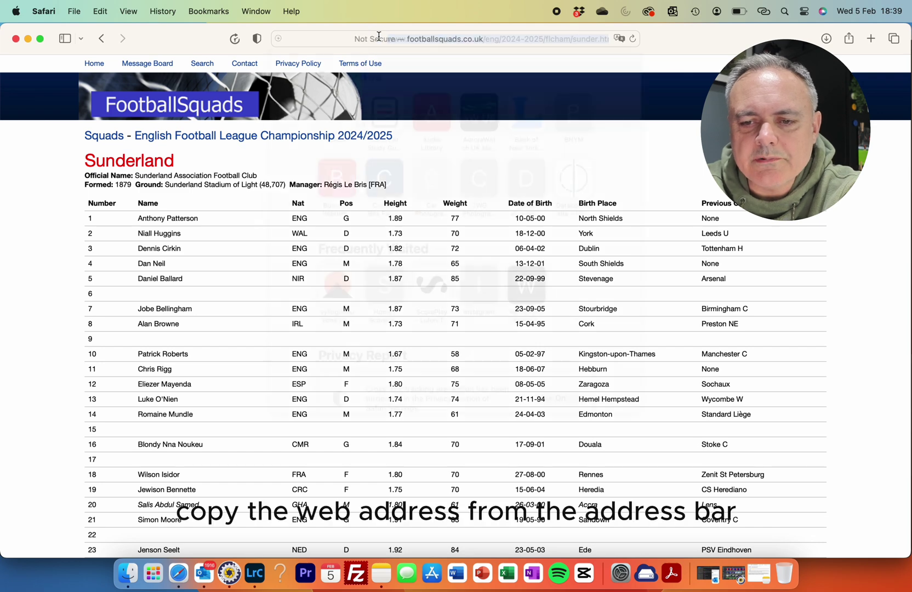
right_click(379, 36)
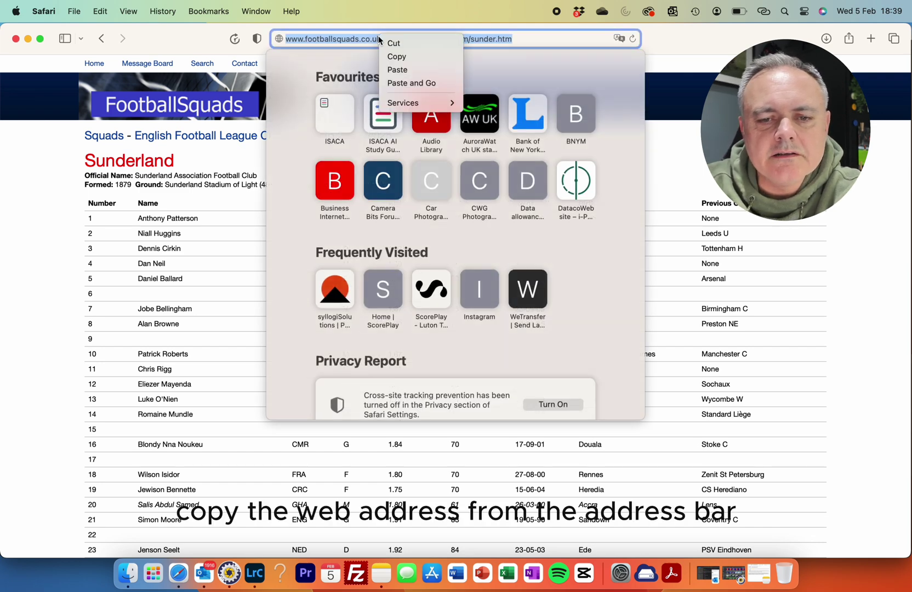
click(398, 57)
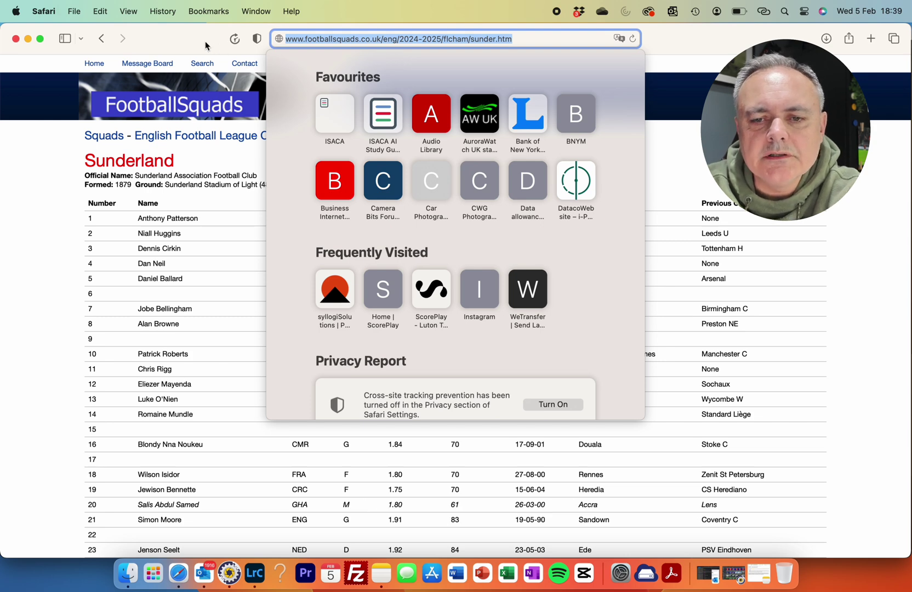
- Open chatgpt.com in a new Safari tab
click(74, 11)
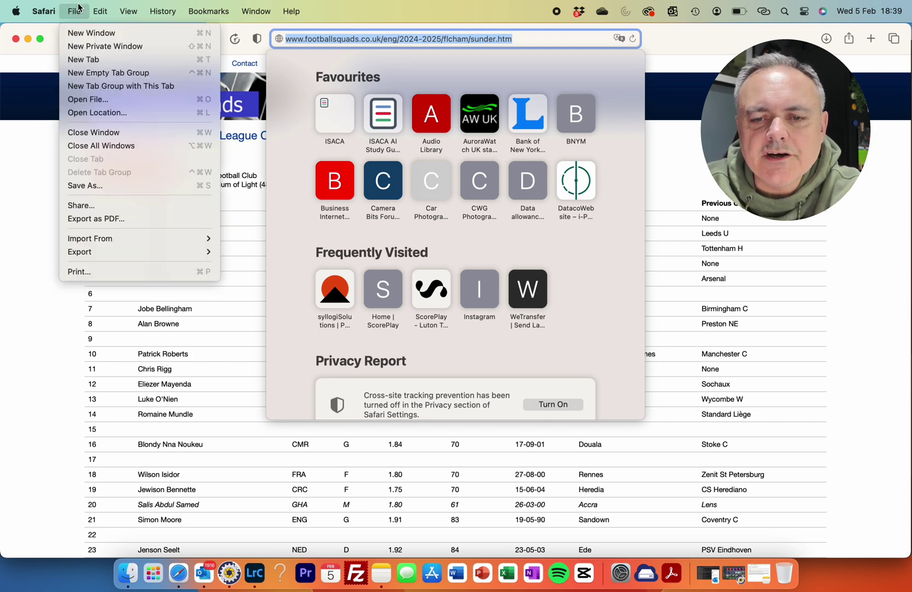
click(84, 58)
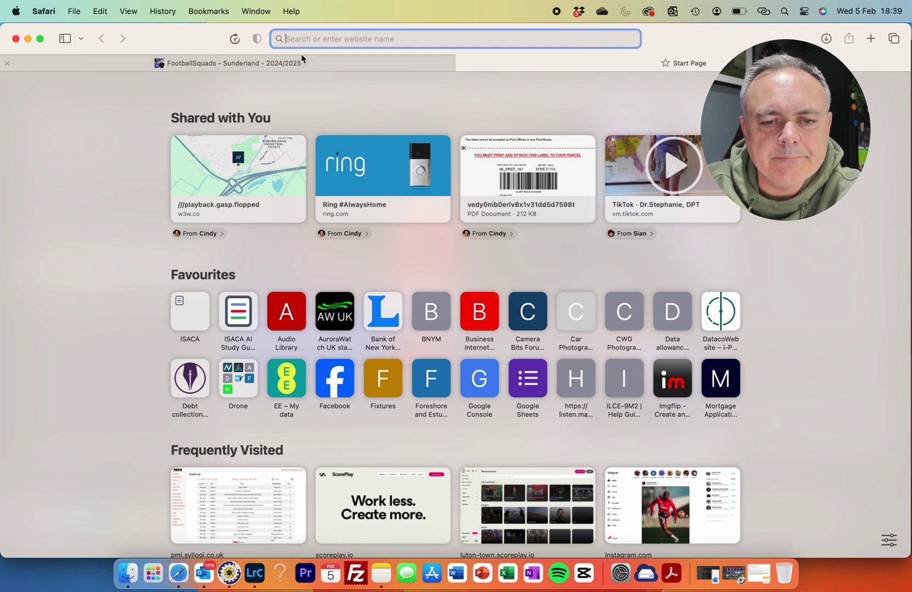
text(chatgpt.com — ChatGPT)
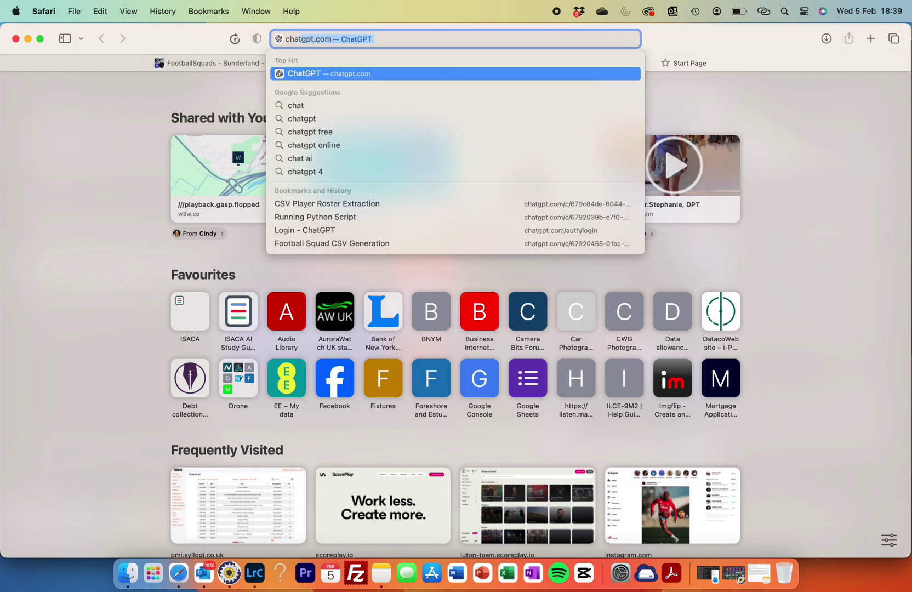
key(Return)
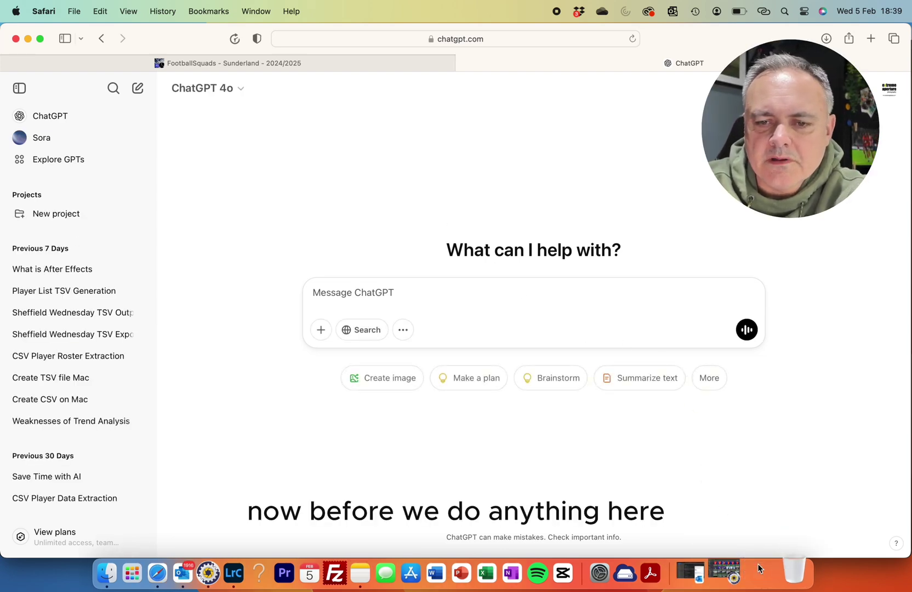
- Paste the squad page URL over the {ENTER URL} placeholder in the Code Replacements note
click(757, 565)
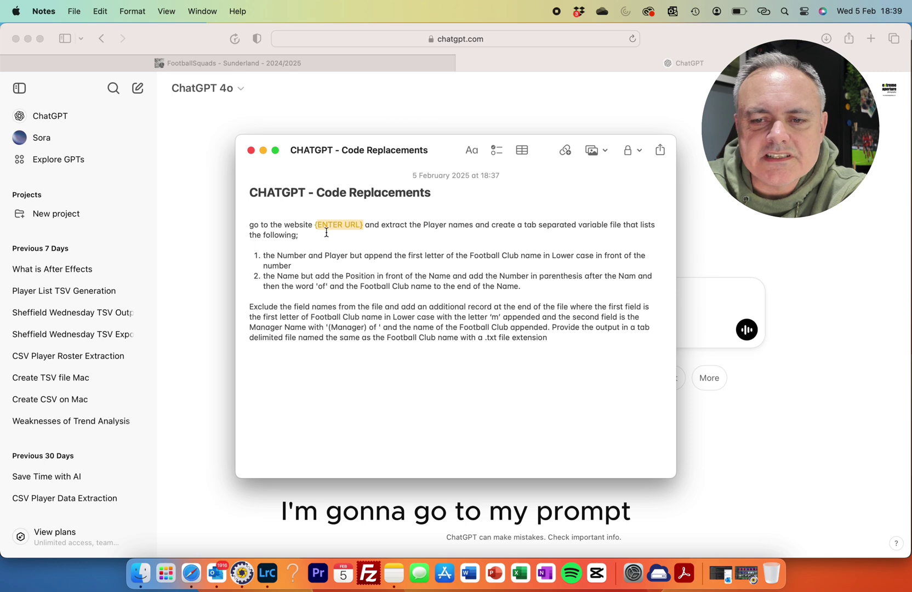
click(316, 230)
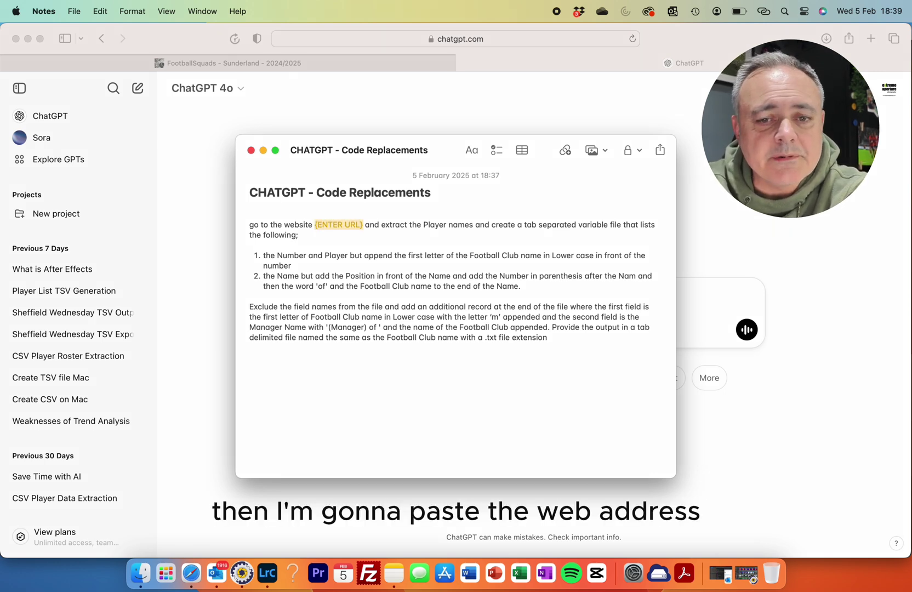
right_click(350, 221)
click(365, 247)
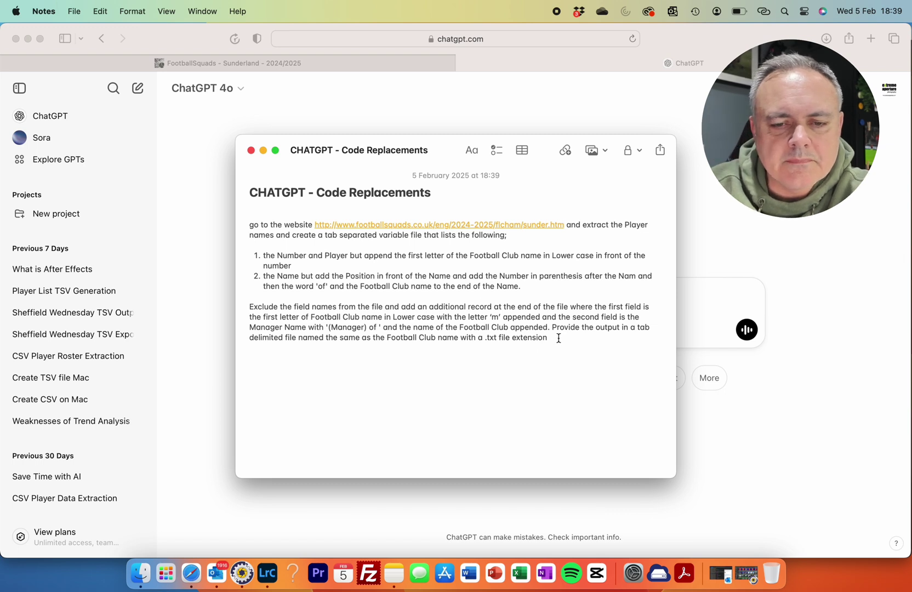
- Copy the entire prompt text and minimize the Notes window
drag(558, 337, 246, 225)
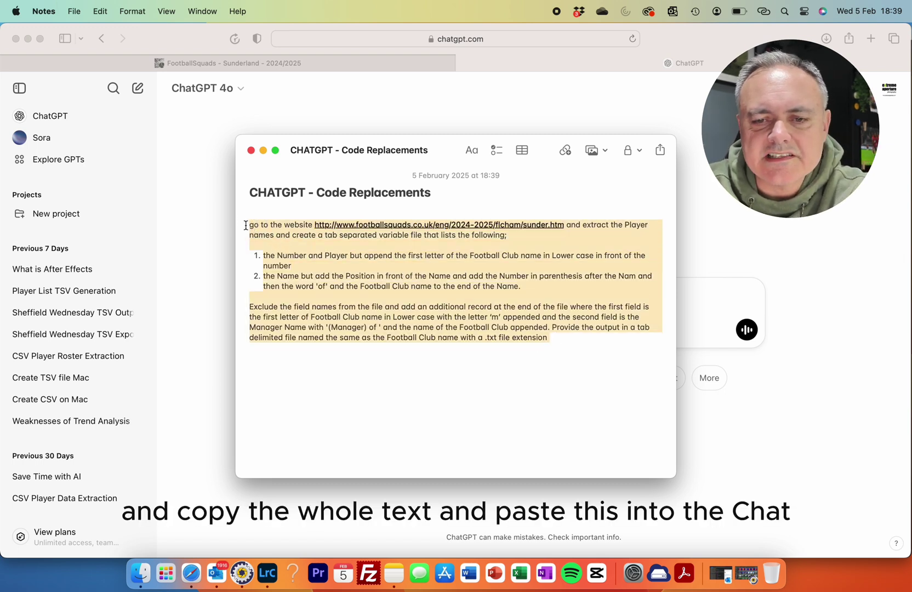
right_click(294, 253)
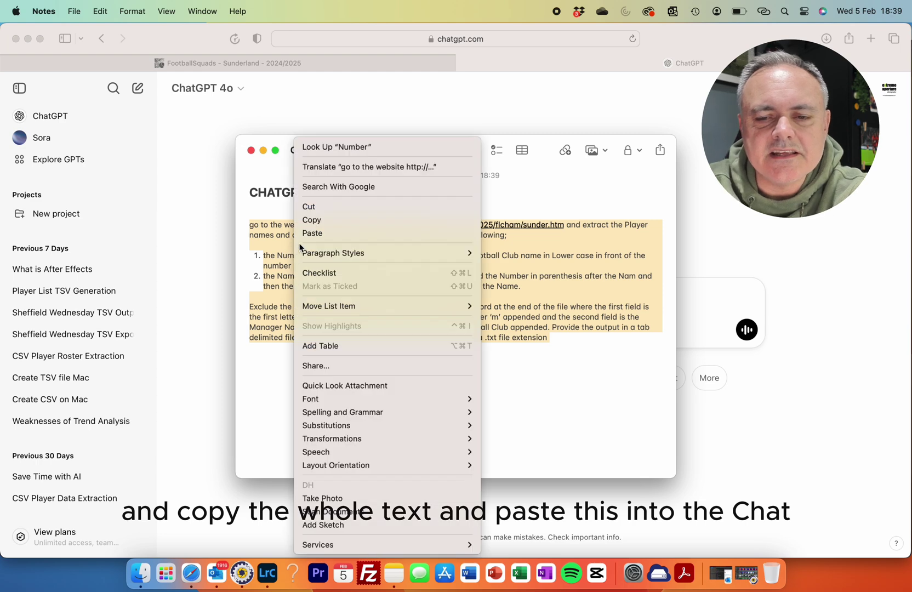
click(310, 220)
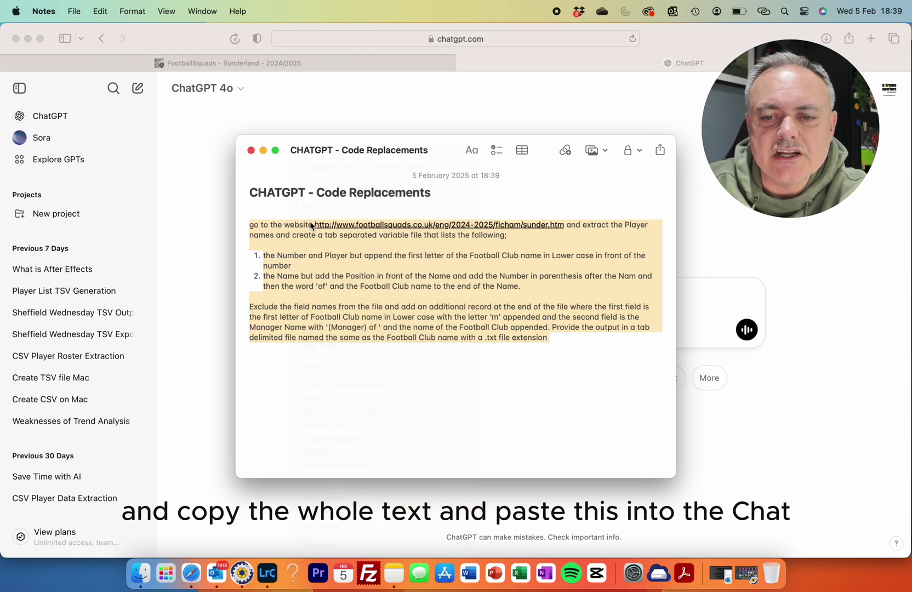
click(260, 153)
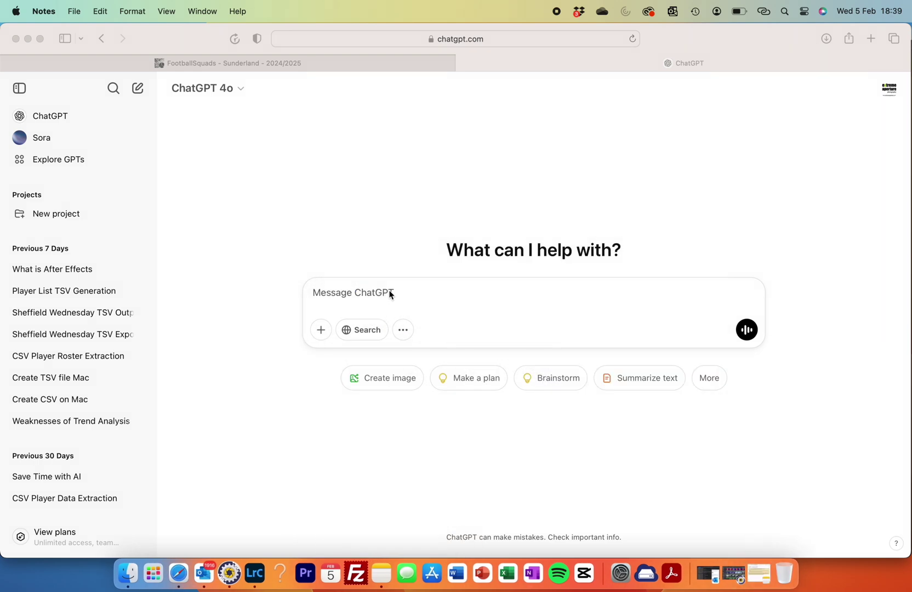
- Paste the code-replacements prompt into ChatGPT, send it, and review the tab-separated player list
click(388, 288)
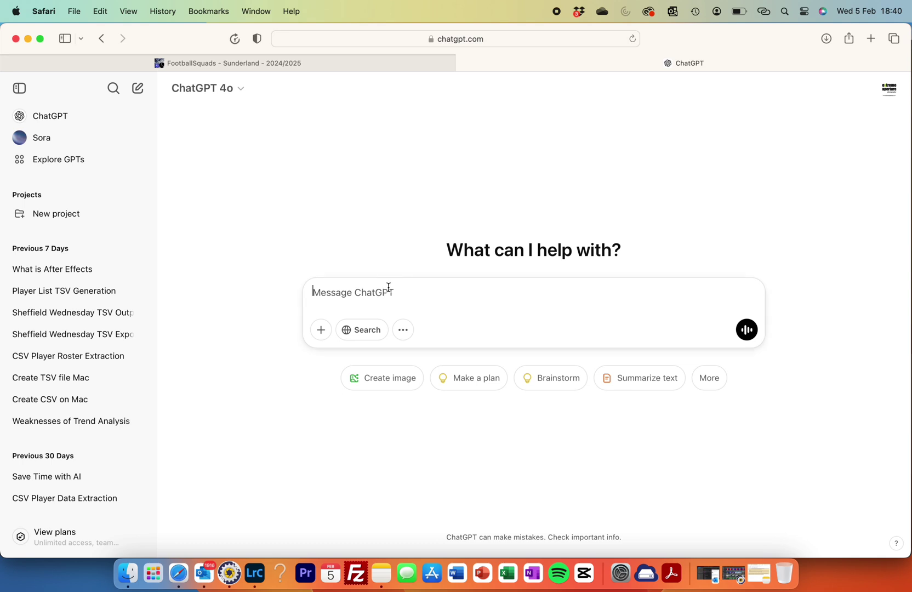
right_click(388, 289)
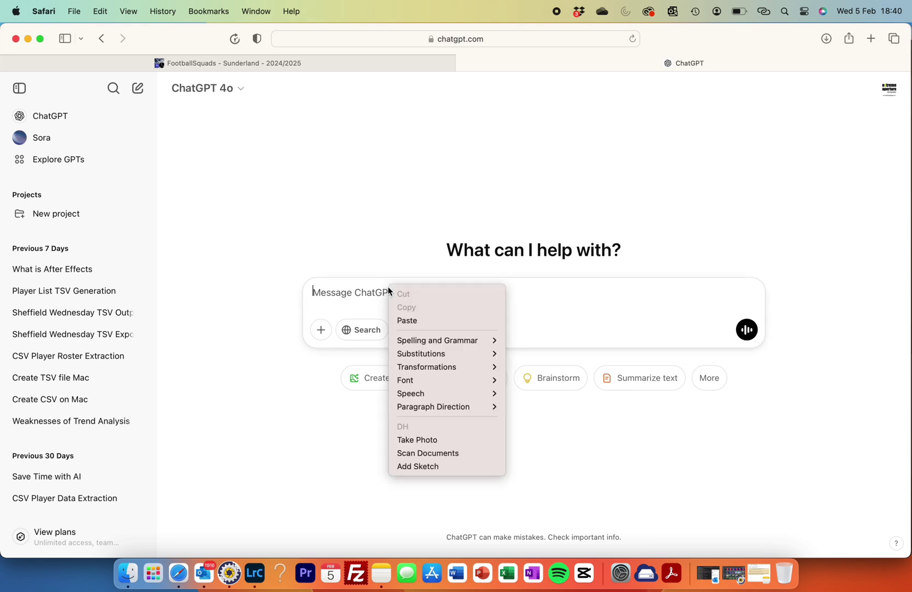
click(404, 319)
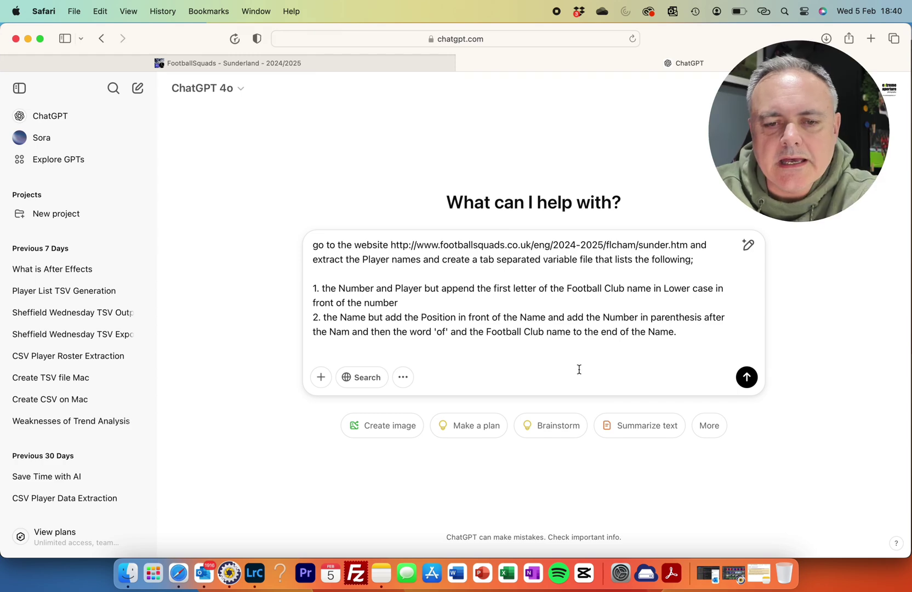
click(746, 377)
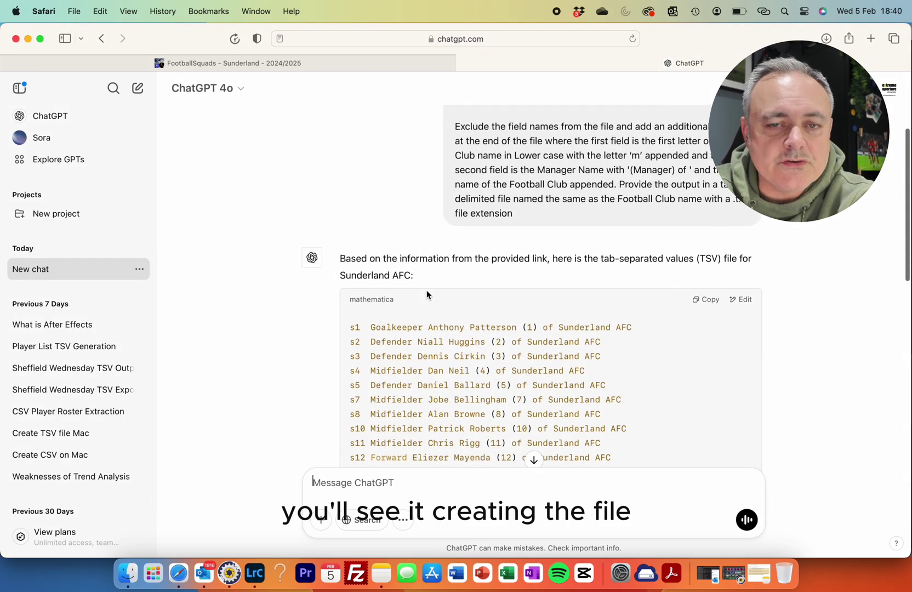
scroll(426, 290, down, 5)
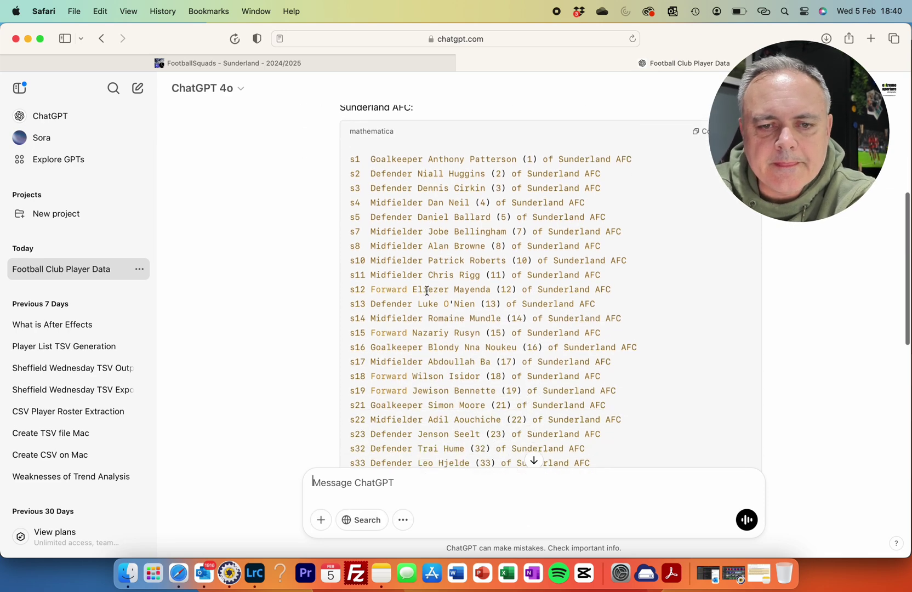
scroll(426, 290, down, 6)
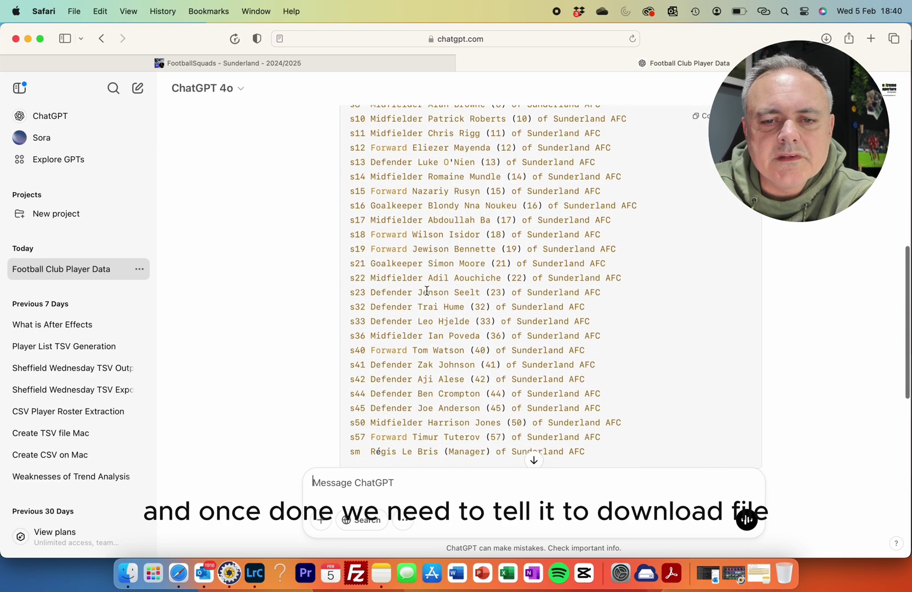
scroll(426, 290, down, 3)
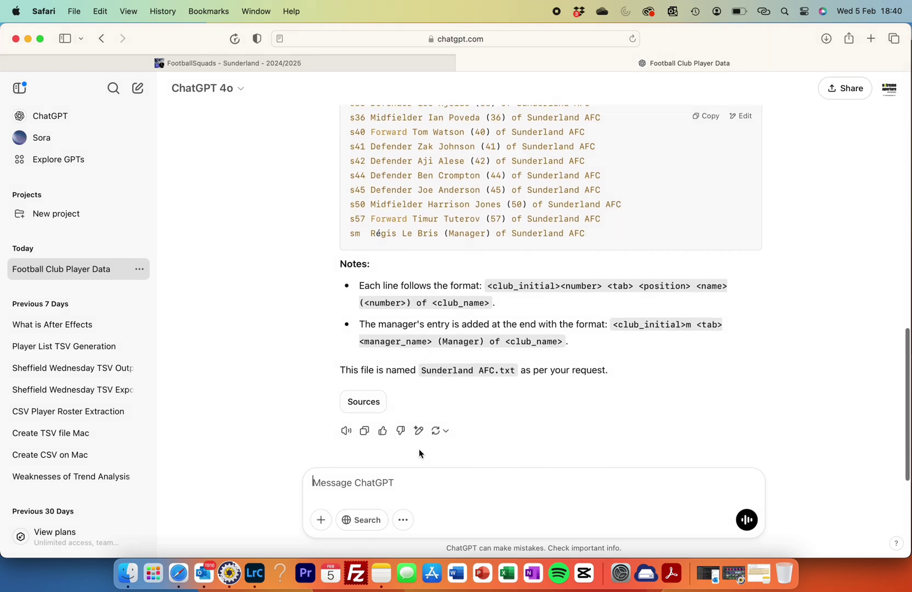
- Send 'Download file' to ChatGPT and click the returned Sunderland AFC.txt download link
click(395, 482)
text(D)
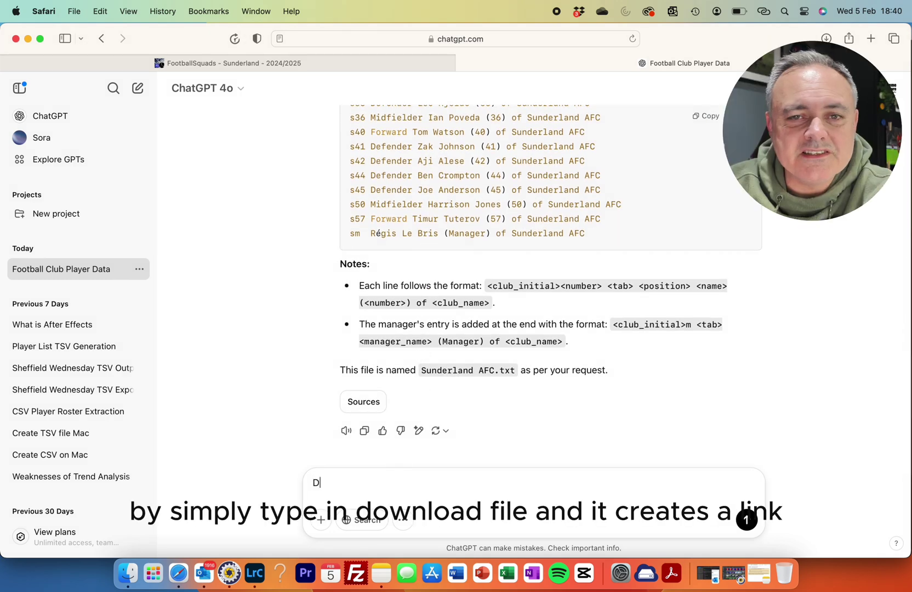
text(ownload file)
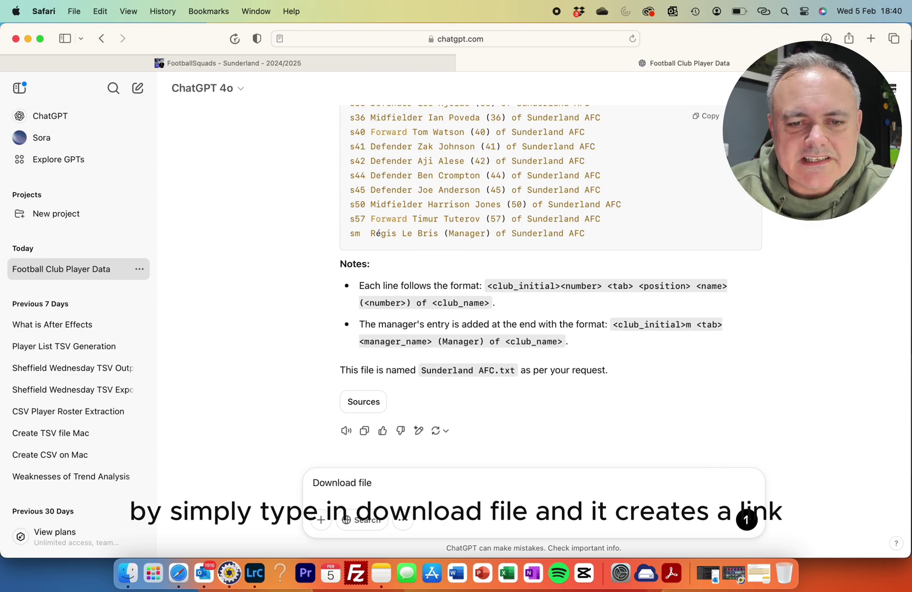
key(Return)
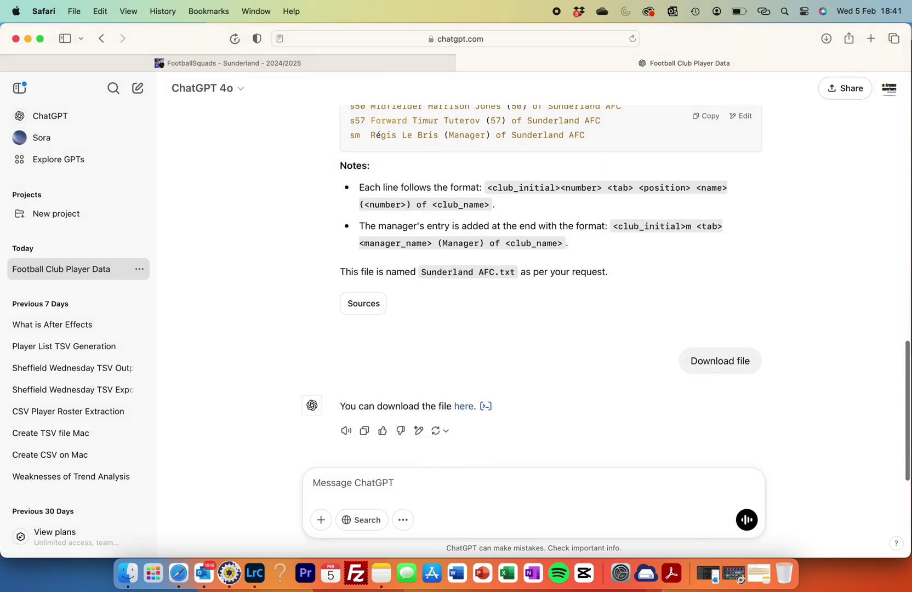
click(463, 406)
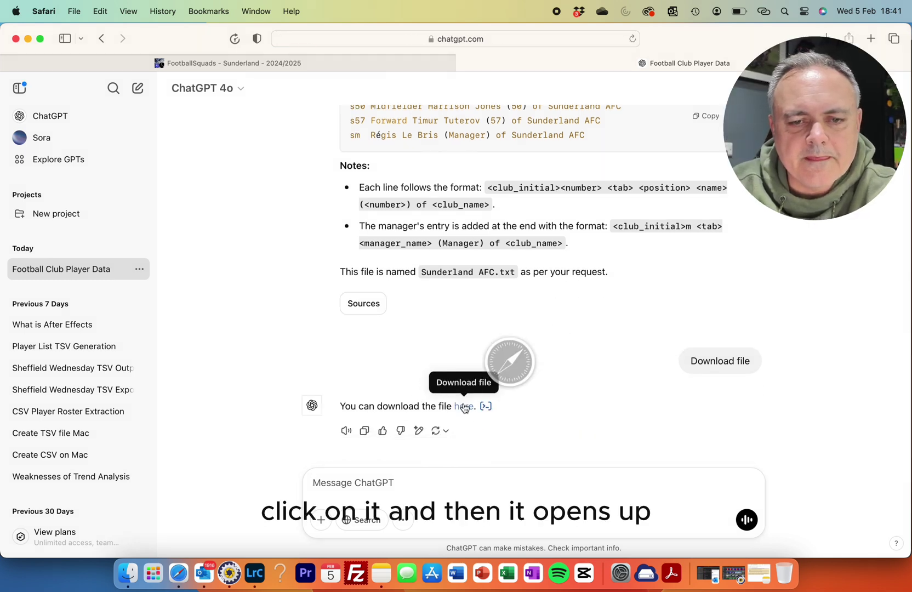
- Enlarge the TextEdit window, zoom in, and scroll through Sunderland_AFC.txt to the manager entry sm
scroll(482, 273, down, 1)
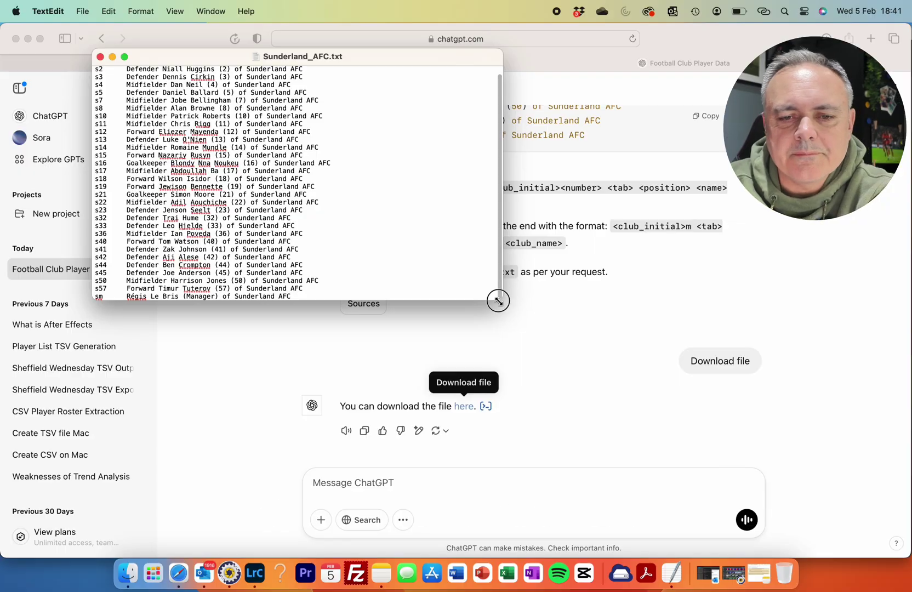
drag(501, 299, 678, 552)
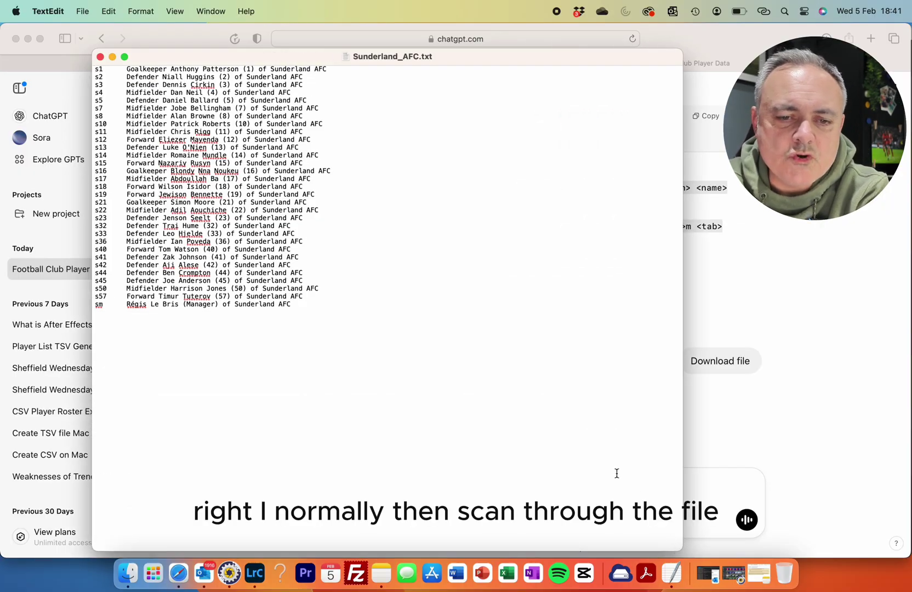
click(176, 11)
click(187, 81)
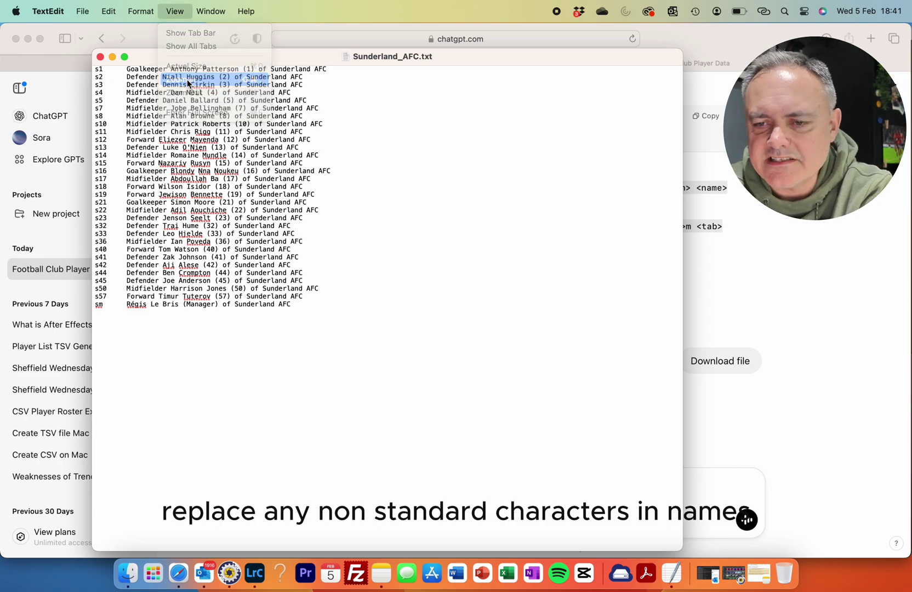
scroll(269, 168, up, 5)
scroll(270, 168, left, 5)
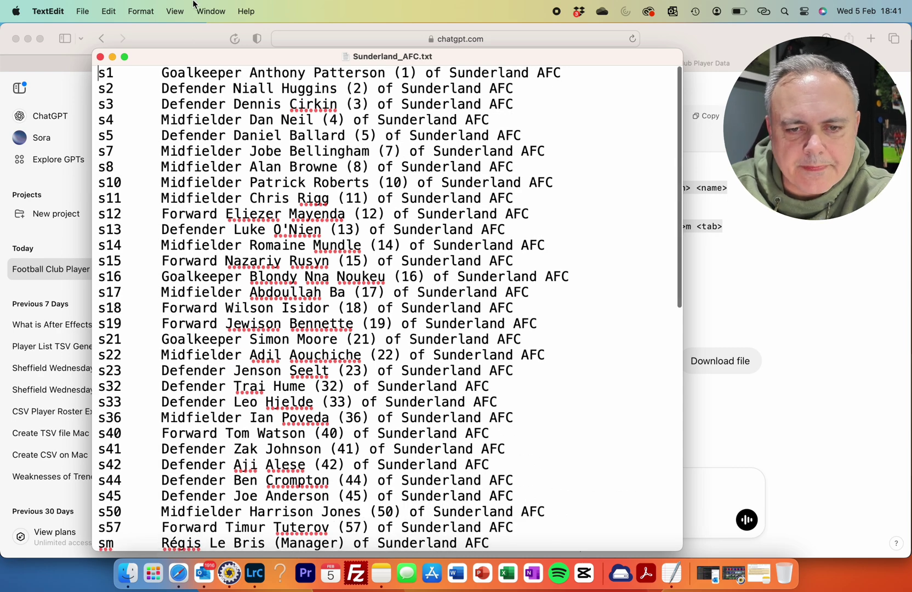
scroll(289, 187, down, 2)
scroll(289, 186, down, 3)
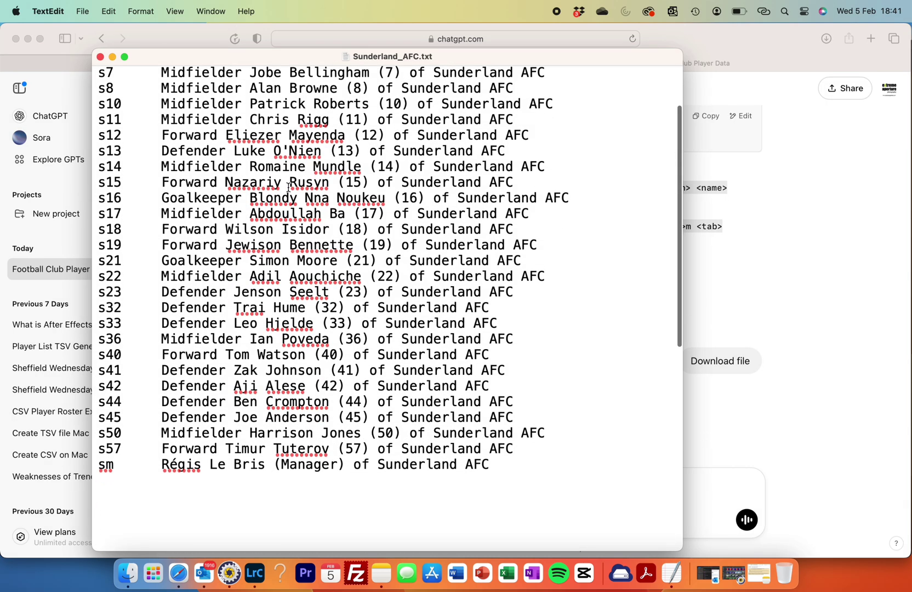
scroll(289, 187, down, 2)
scroll(287, 187, down, 4)
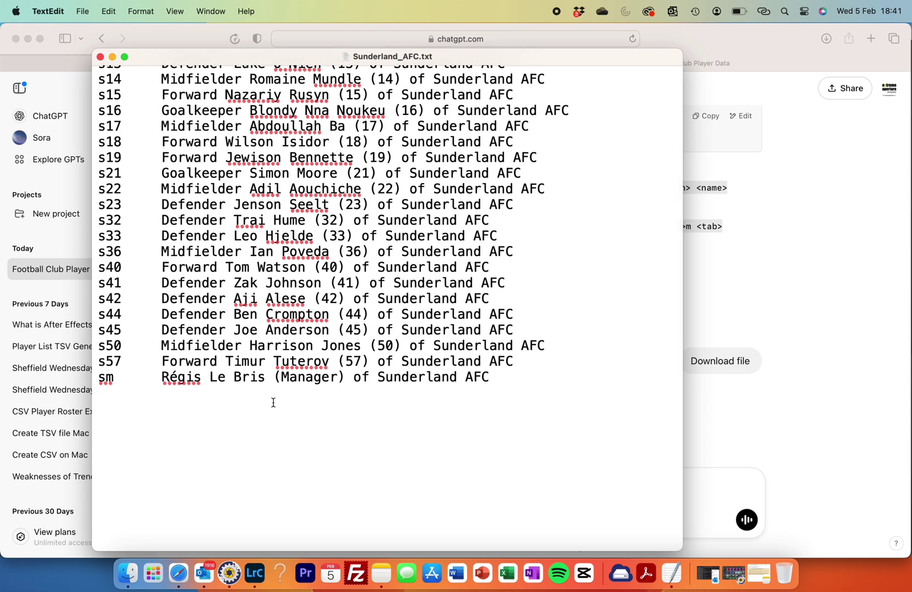
- Change Régis to Regis and move Sunderland_AFC.txt into the Captions and Code Replacements folder
text(e)
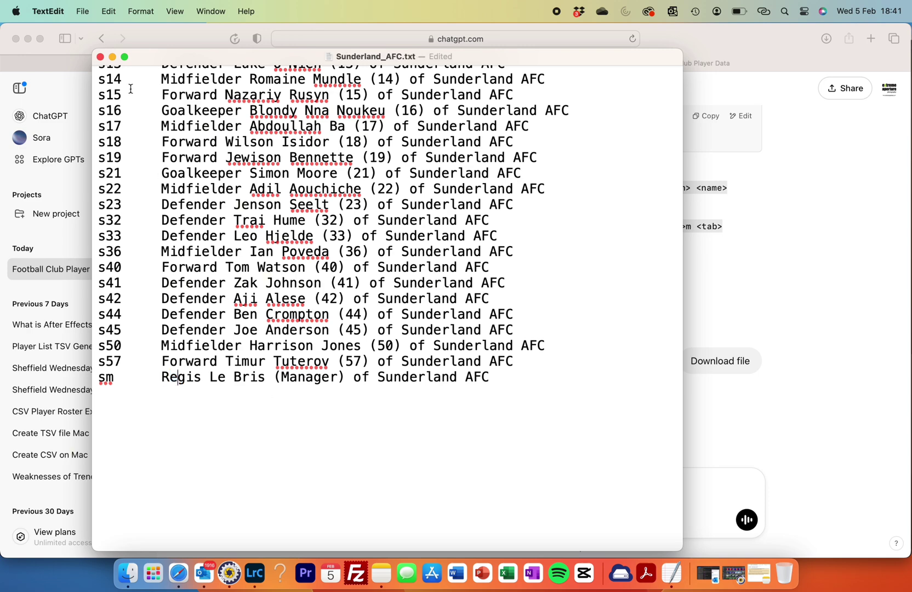
click(82, 11)
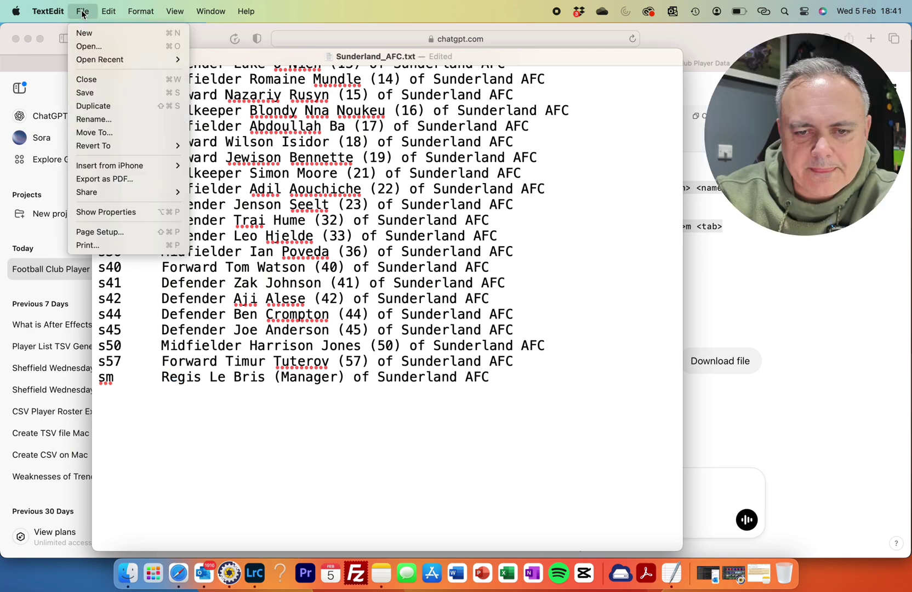
click(113, 132)
click(478, 291)
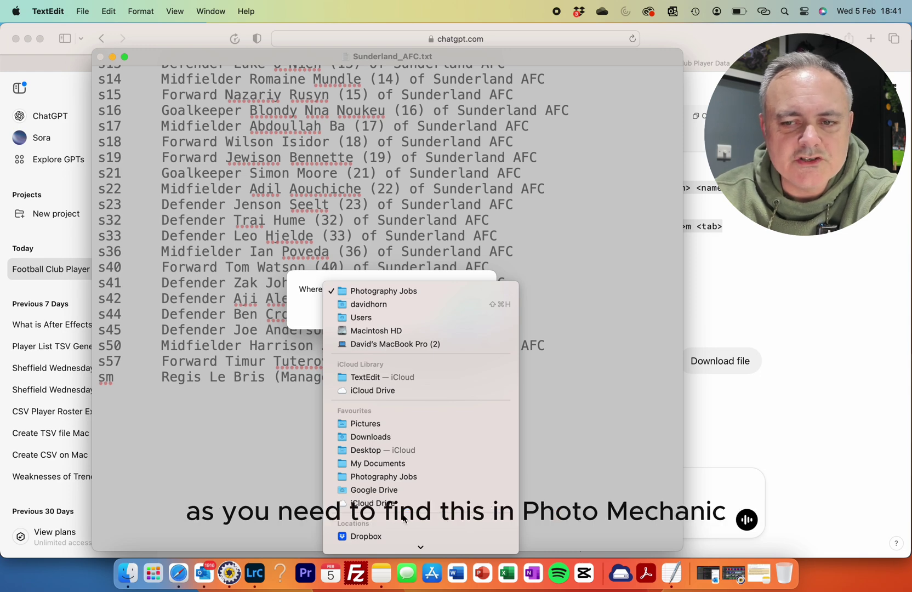
scroll(410, 534, down, 5)
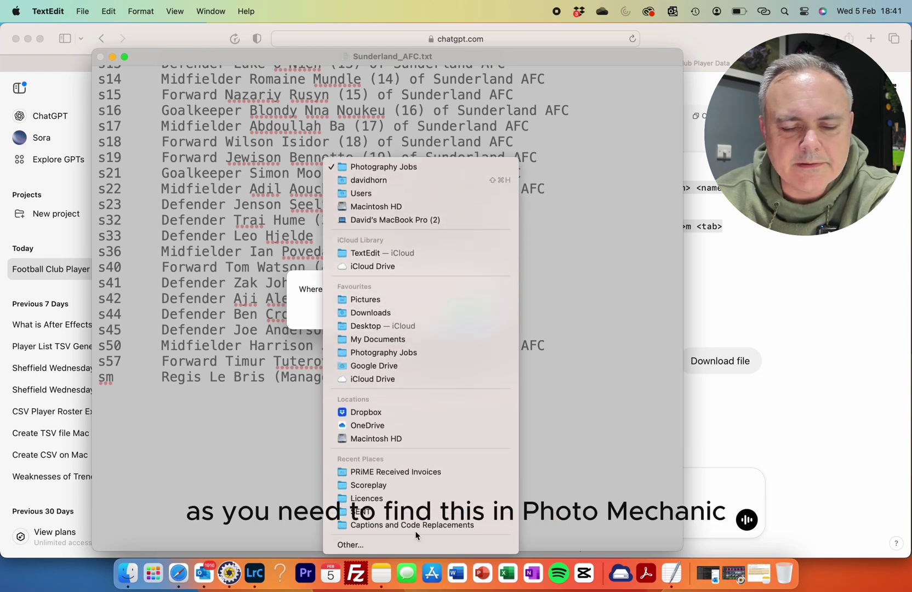
click(414, 524)
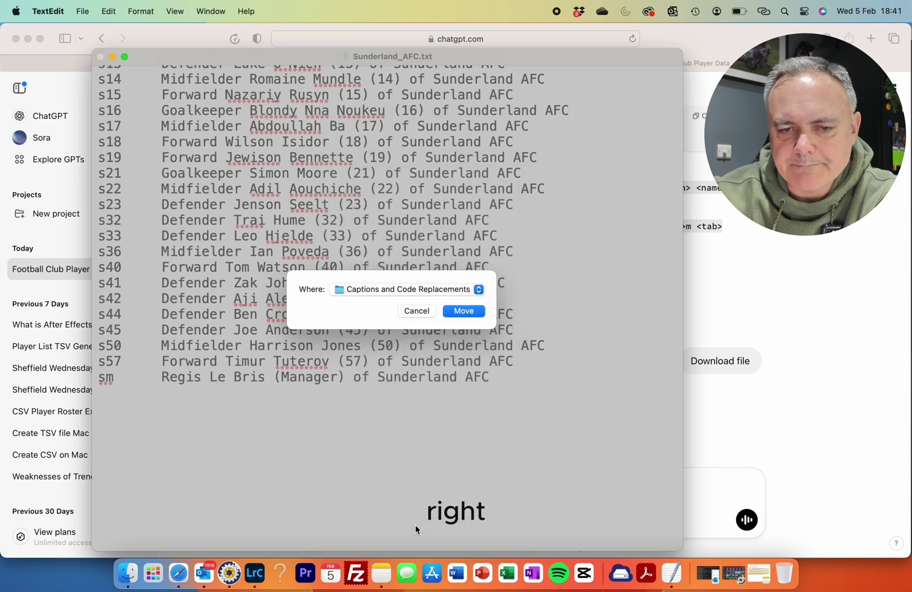
click(462, 310)
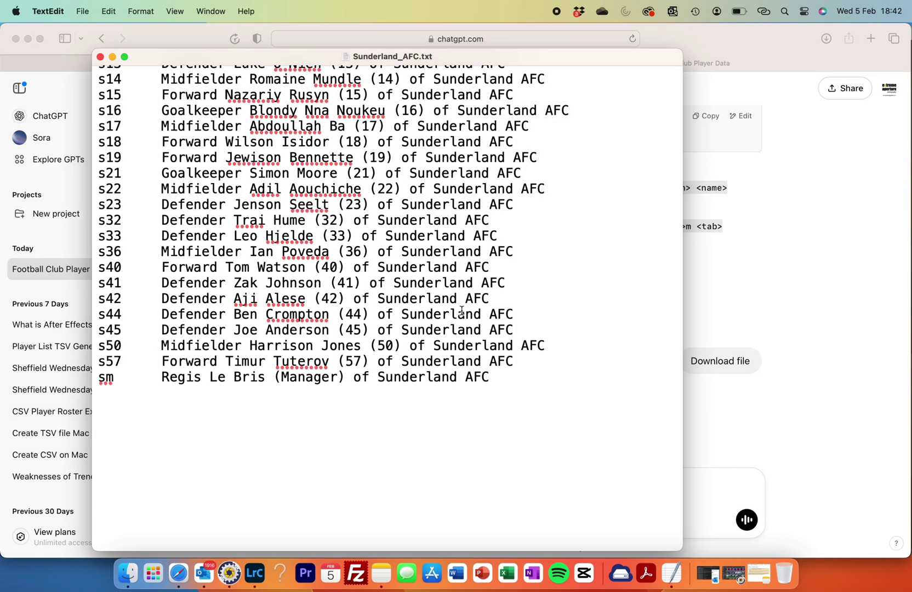
- Close the edited document, then bring up the Move To destination folder list again
click(101, 56)
click(27, 39)
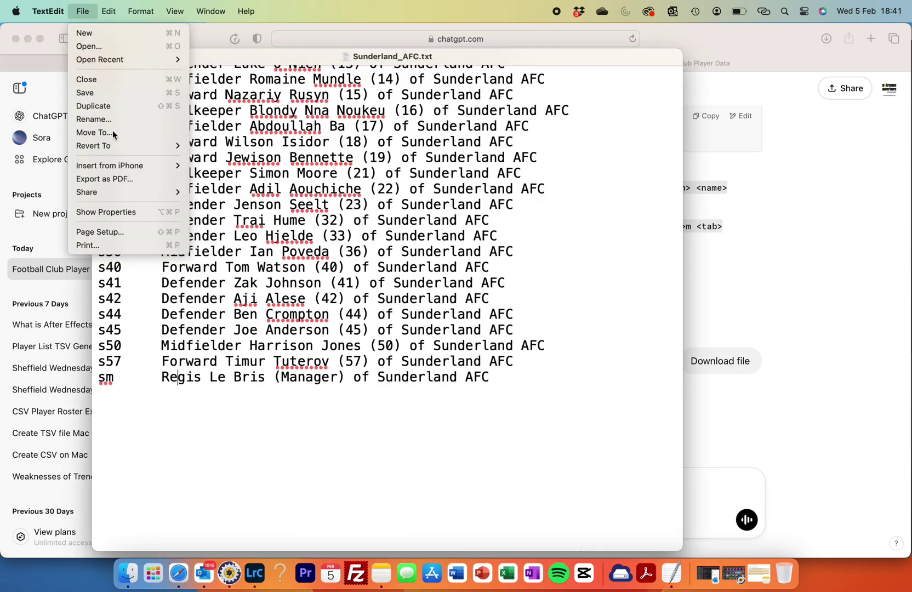
click(112, 134)
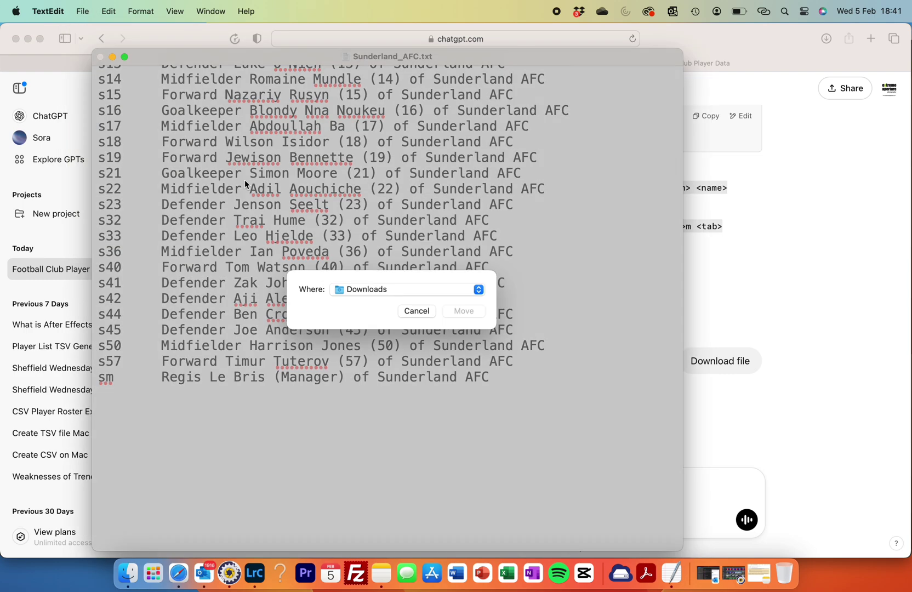
click(412, 290)
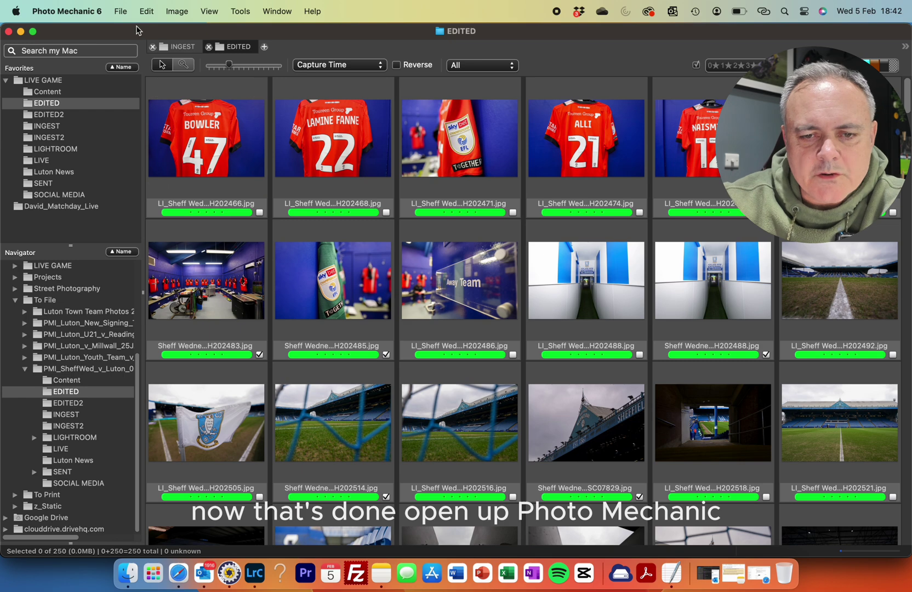
- Add Sunderland_AFC.txt from Photography Jobs > Captions and Code Replacements via Set Code Replacements
click(147, 11)
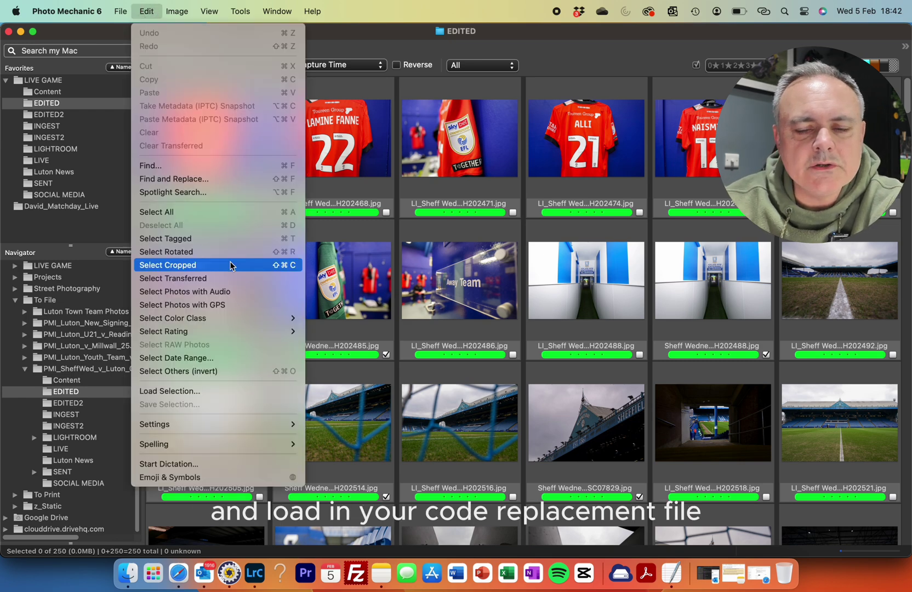
mouse_move(250, 430)
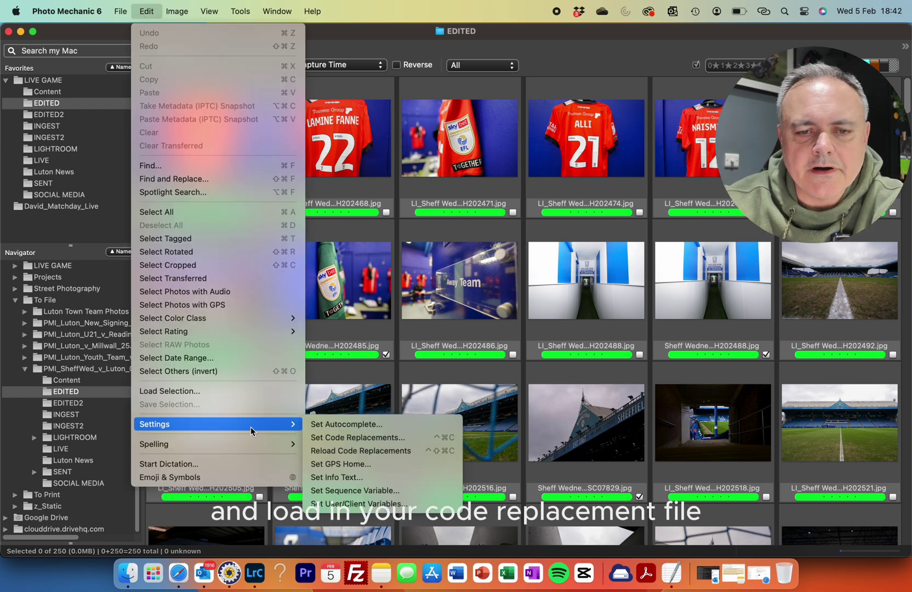
click(366, 437)
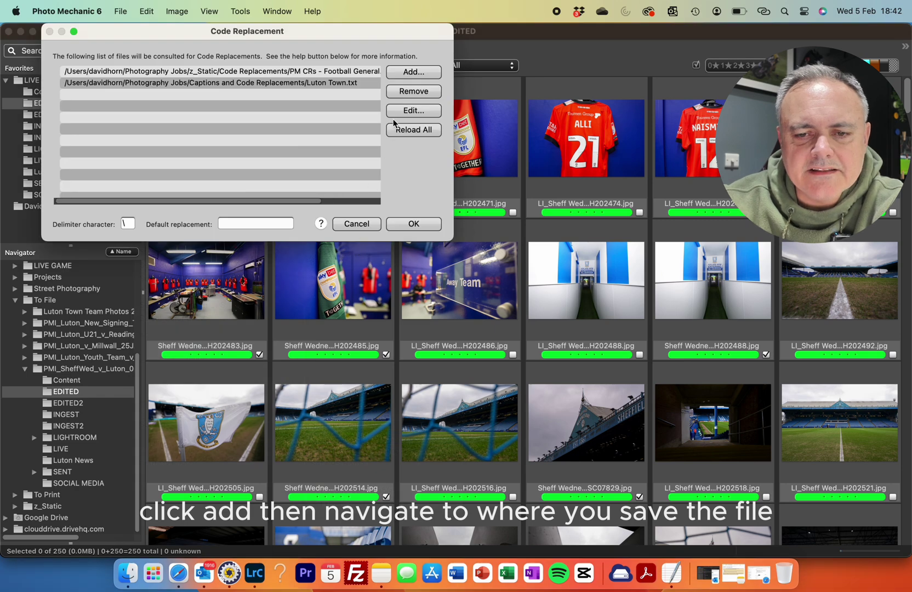
click(403, 76)
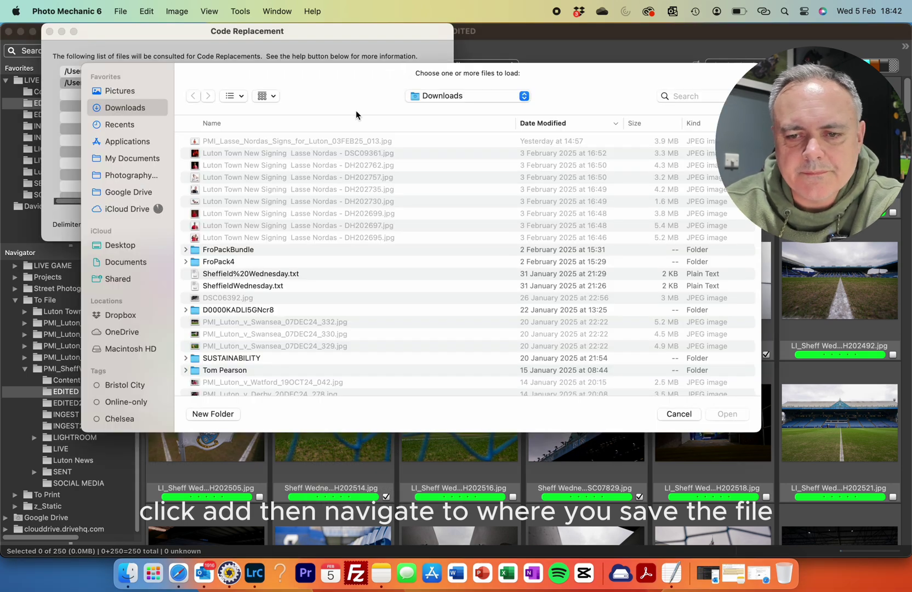
click(143, 161)
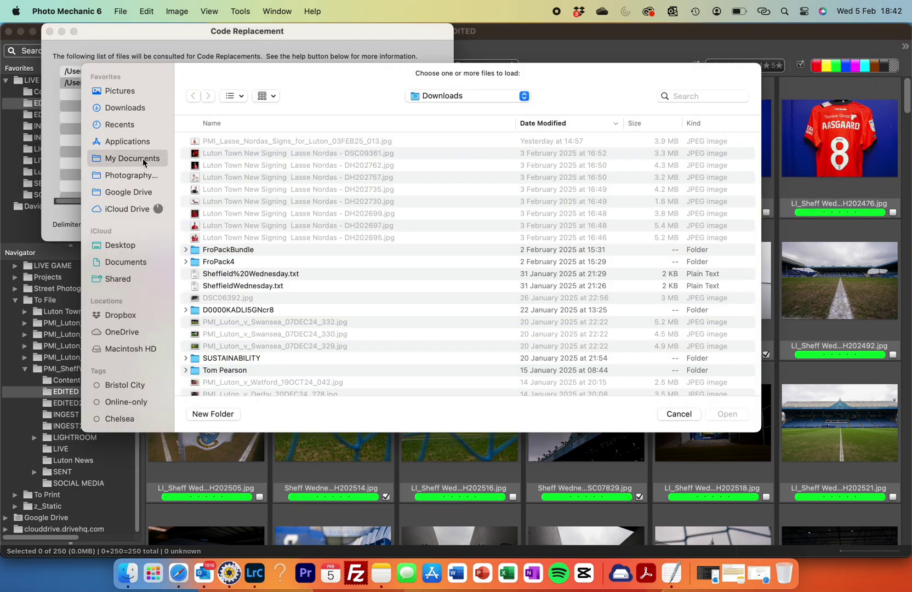
click(155, 176)
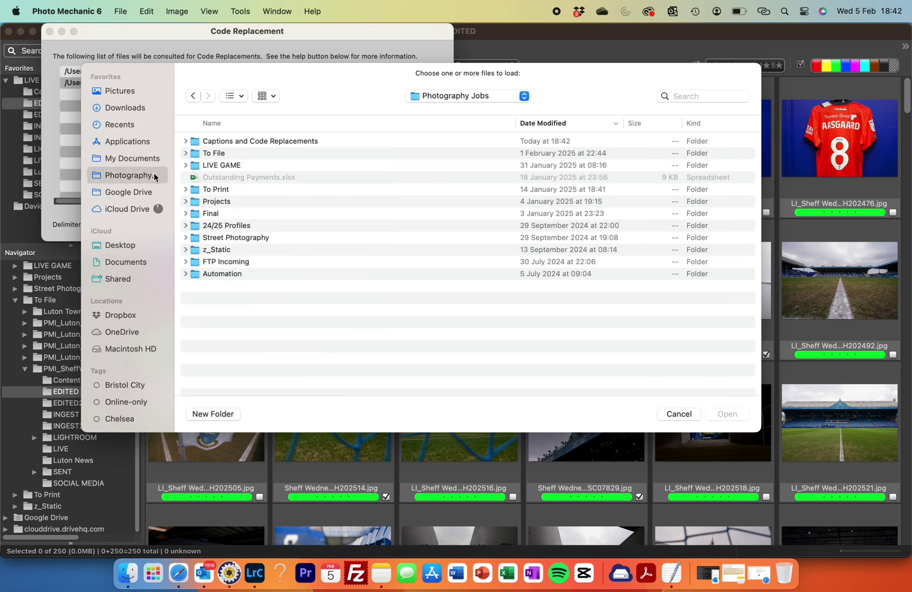
double_click(220, 144)
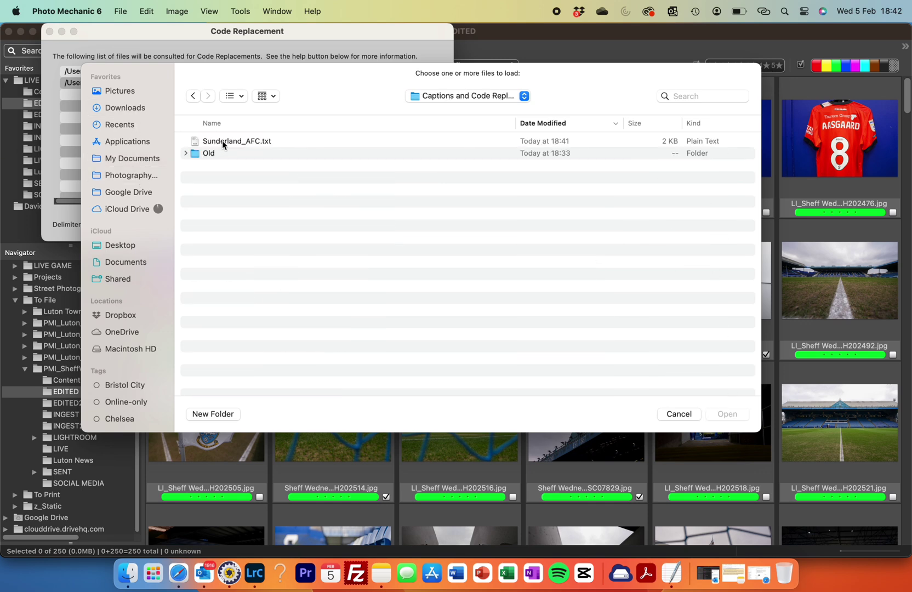
double_click(222, 143)
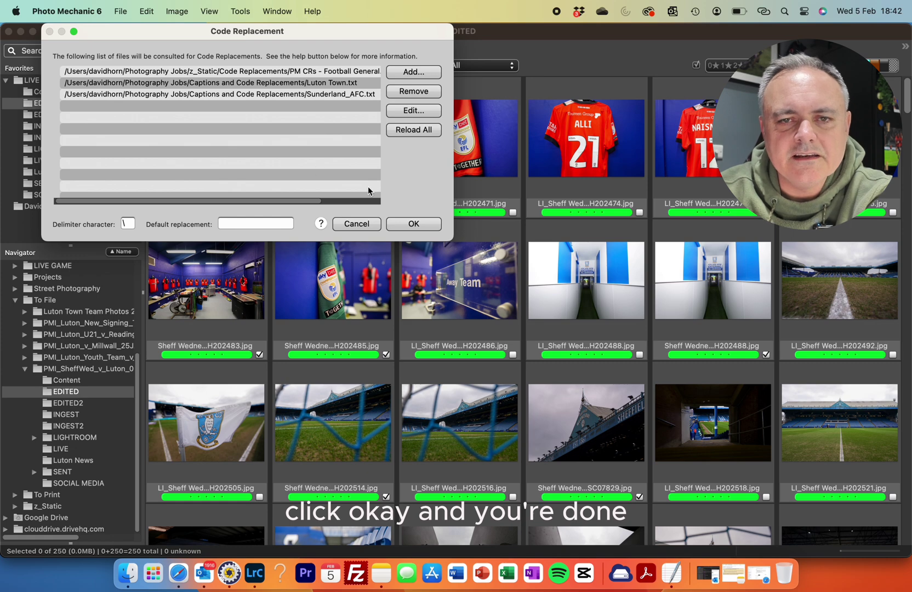
click(412, 226)
- Open Metadata Info for the 47 shirt photo DH202466.jpg and enter \s1\ in Extended Description
click(200, 118)
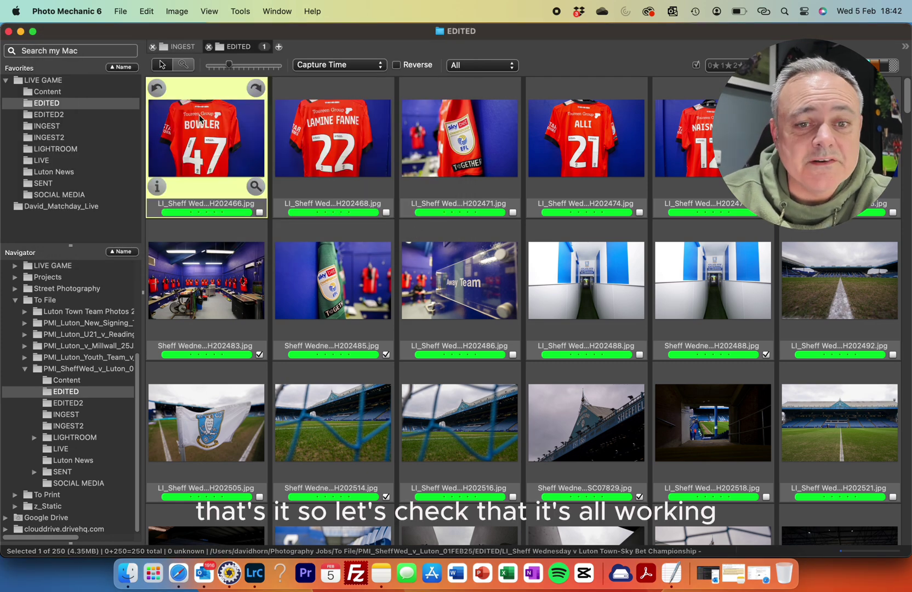
key(super+i)
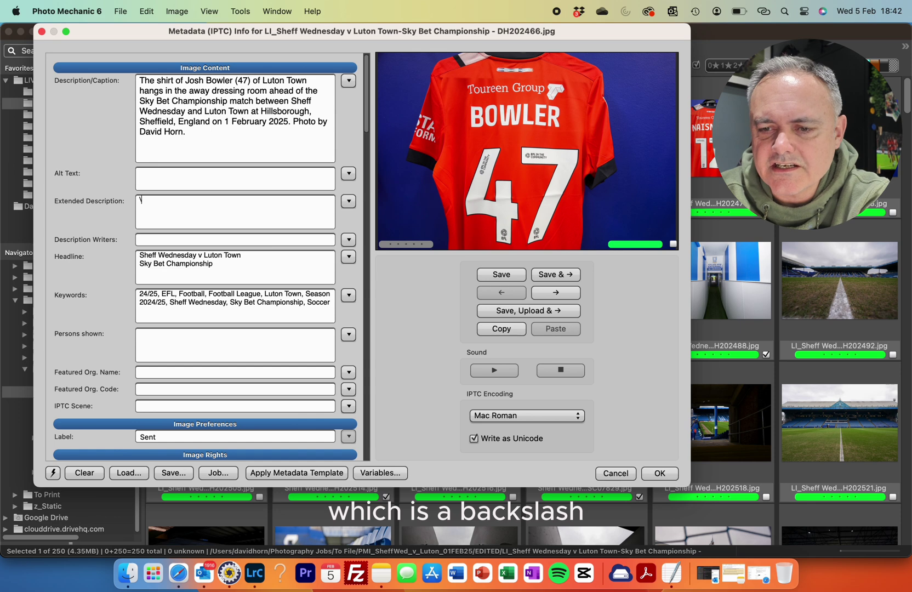
text(s1)
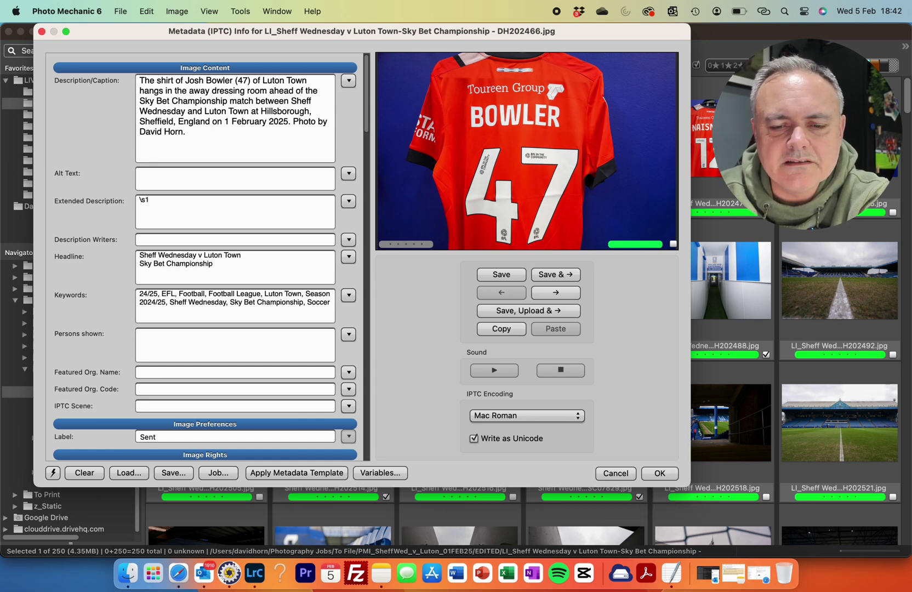
text(\)
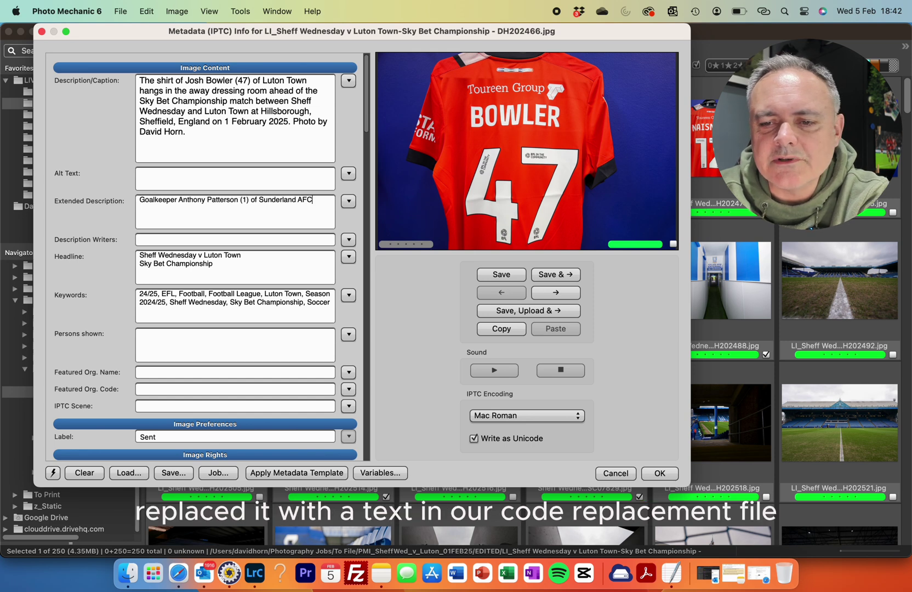